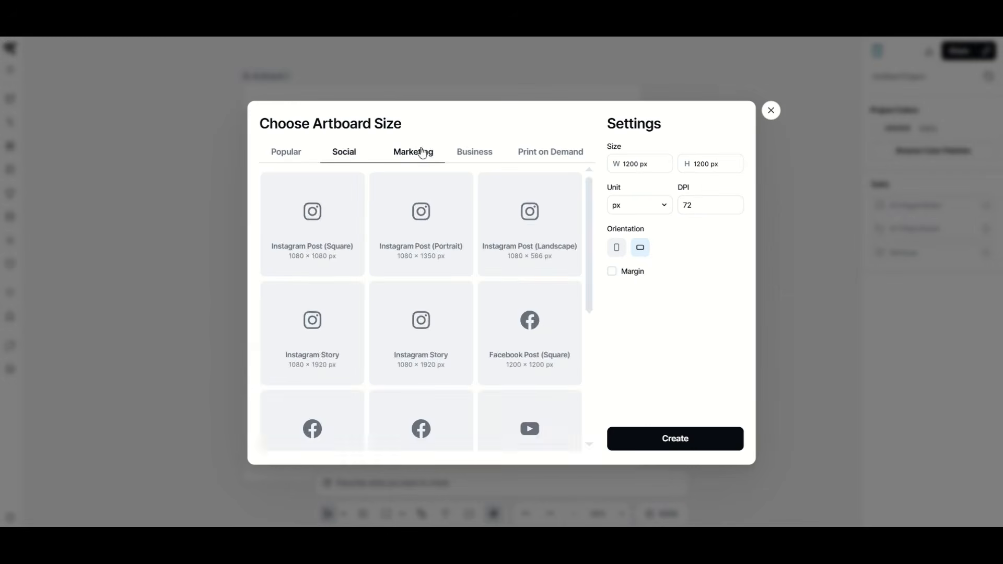
Create a new artboard from the popular Poster preset at 16 × 20 in.
left_click(473, 152)
left_click(298, 160)
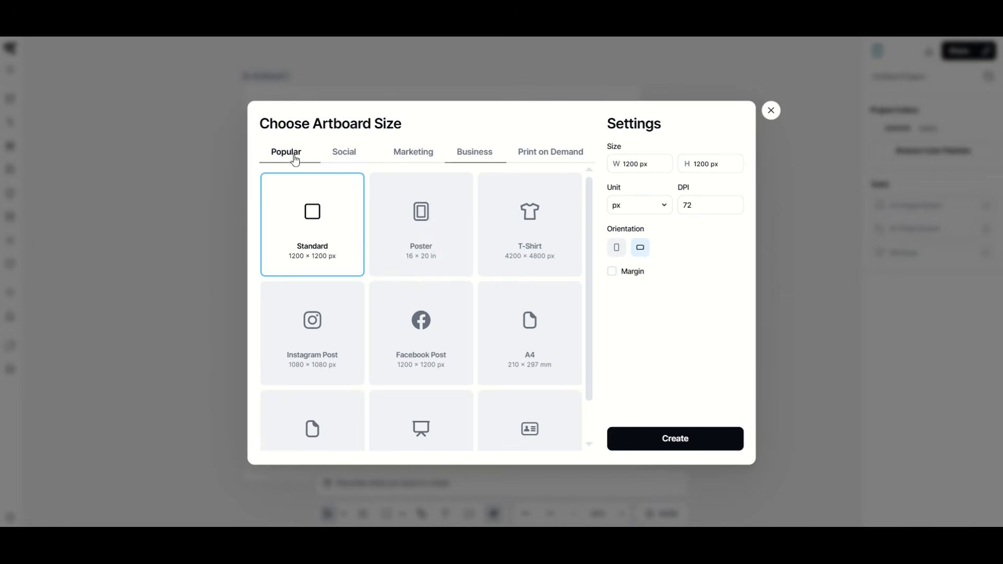
left_click(443, 274)
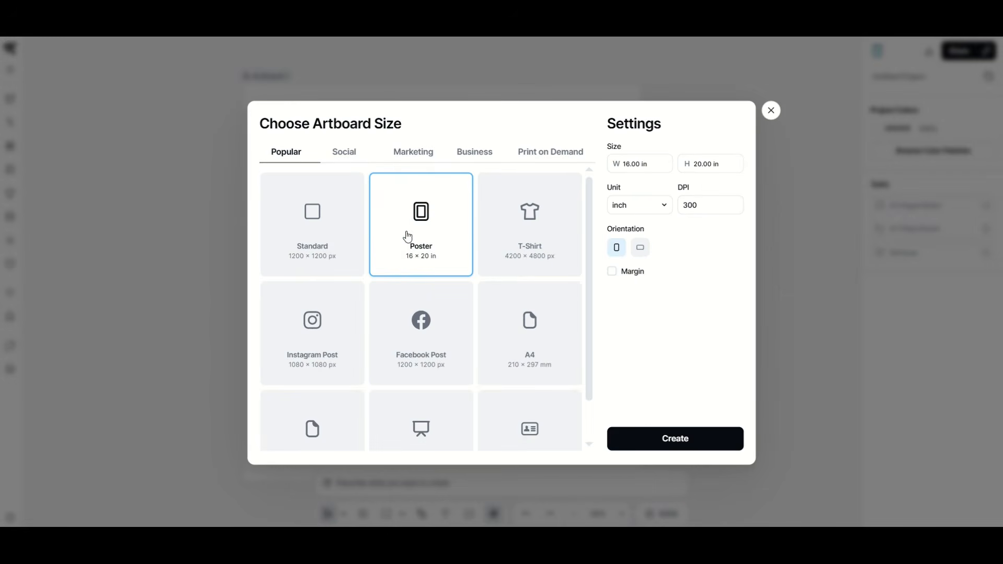
left_click(658, 435)
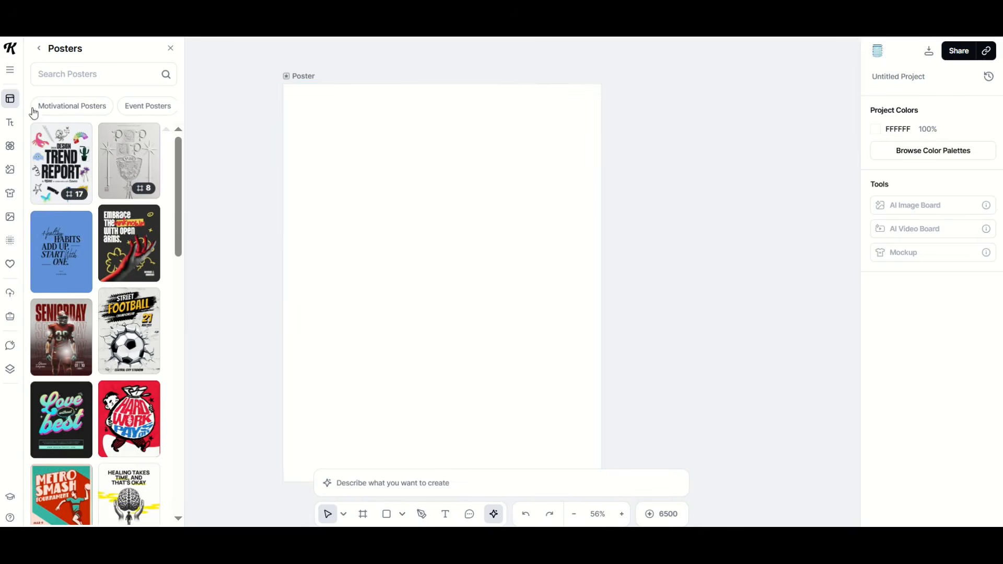
Search the illustrations for "cats" and place the arched black cat with orange eyes on the poster at about 11.40 × 8.55 in.
left_click(11, 147)
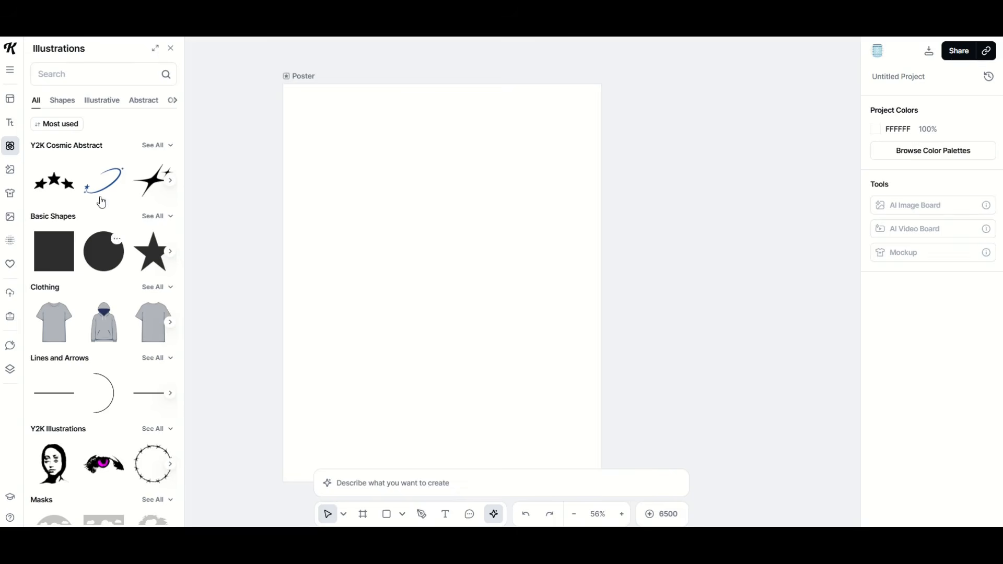
left_click(59, 76)
type("cats")
key("Return")
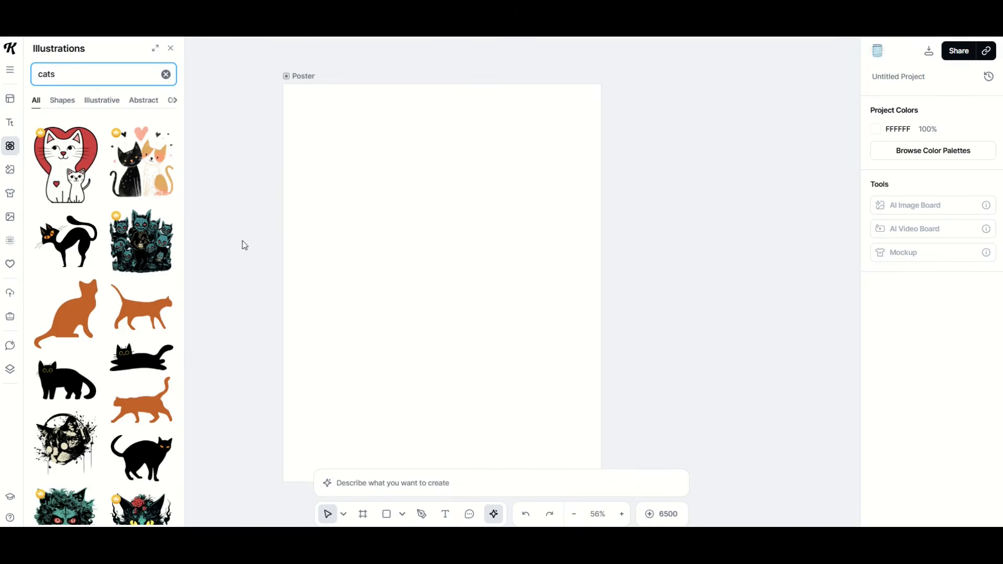
scroll(63, 235, "down", 2)
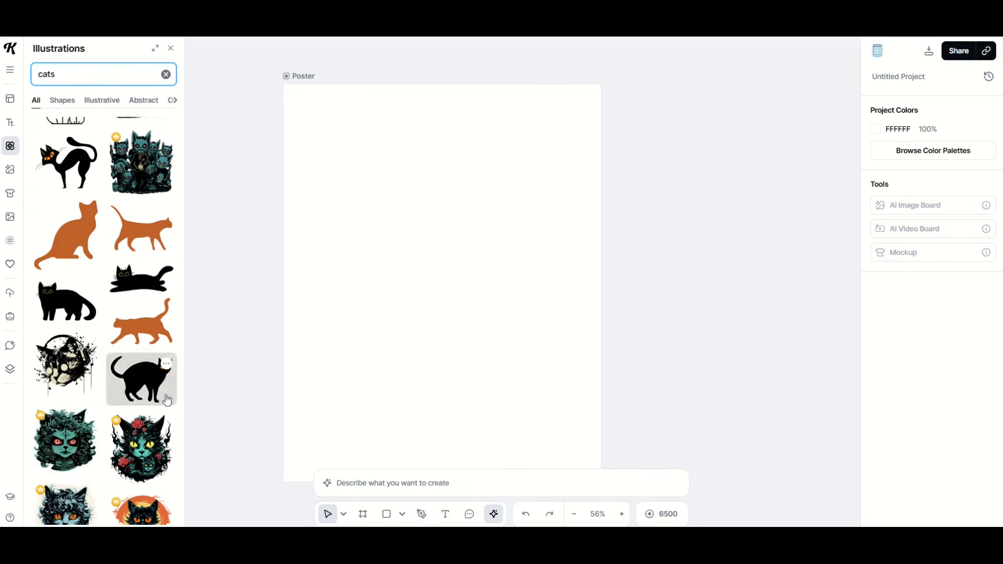
left_click(141, 375)
left_click_drag(473, 296, 534, 342)
mouse_move(454, 233)
left_mouse_down()
mouse_move(466, 253)
mouse_move(461, 246)
left_mouse_up()
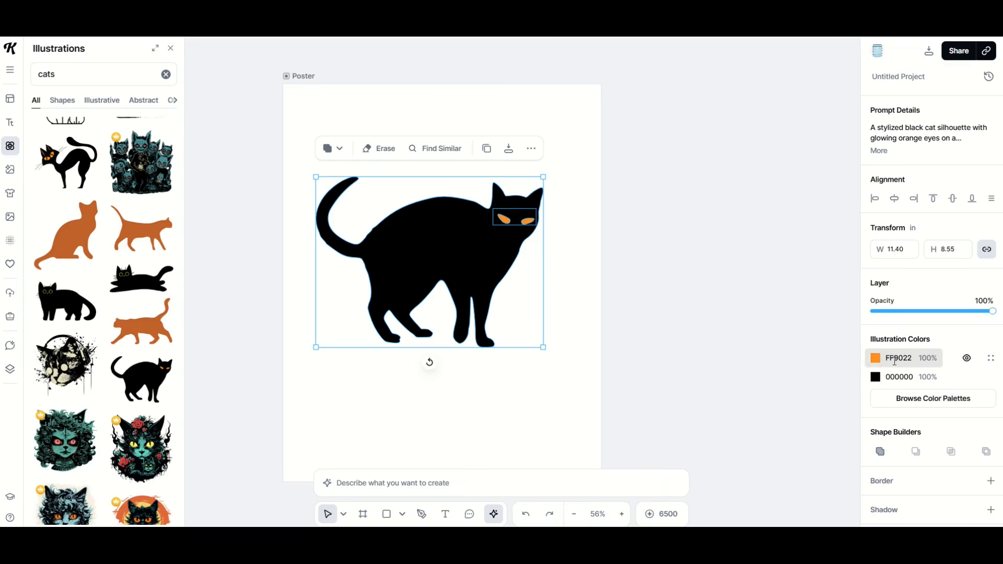
Recolour the cat's orange eyes to bright lime green, AFFF00.
left_click(874, 360)
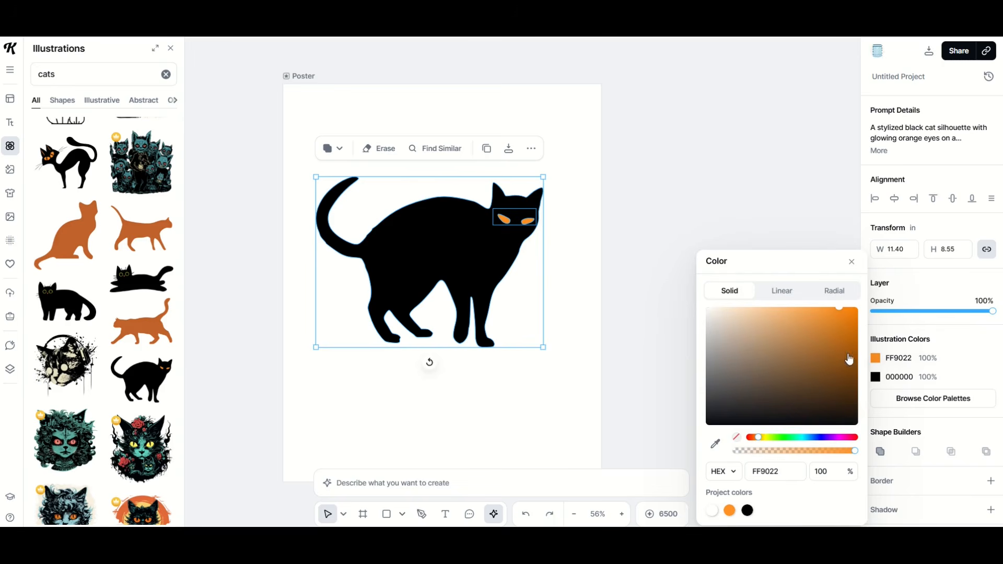
left_click(772, 436)
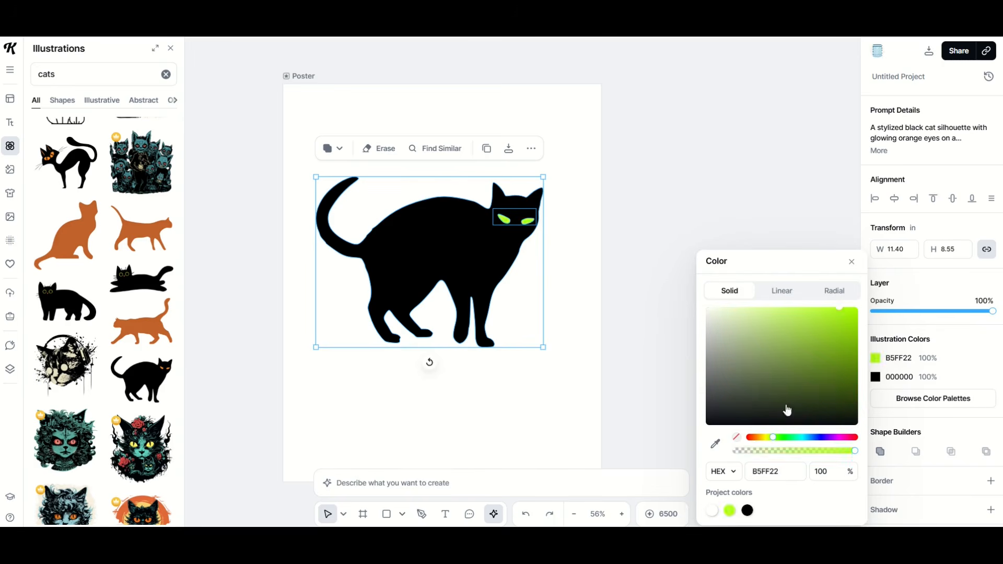
left_click(659, 230)
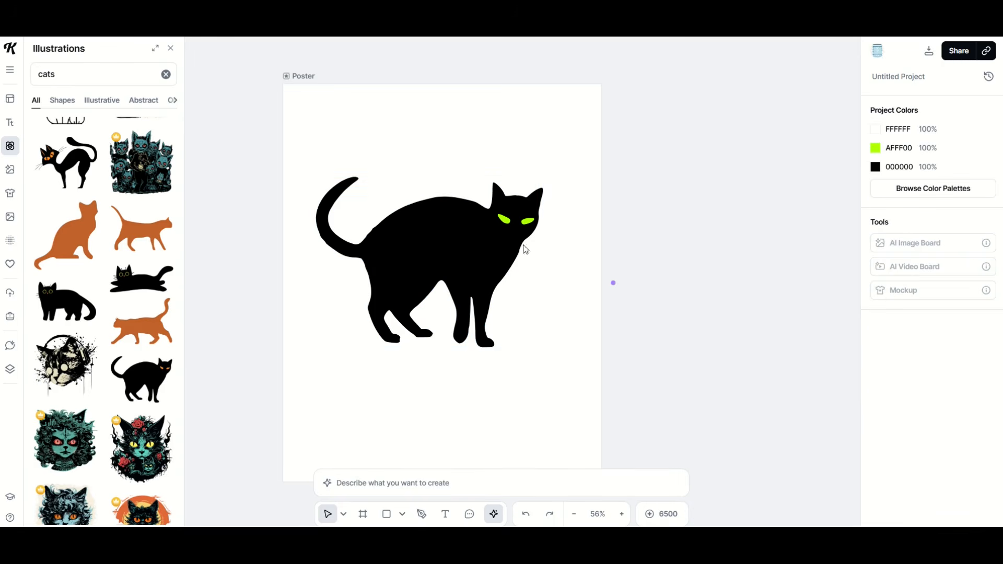
left_click(445, 239)
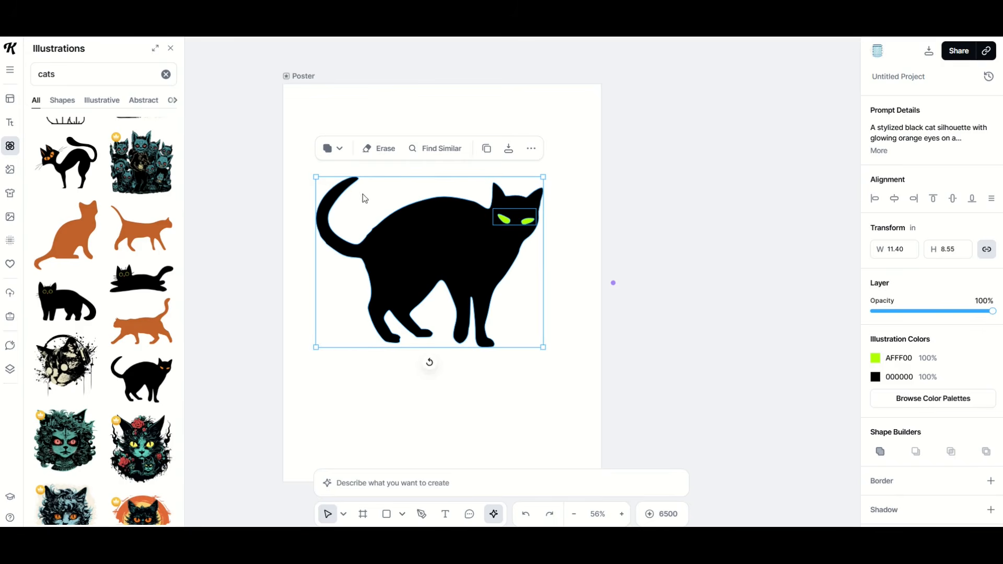
left_click(477, 407)
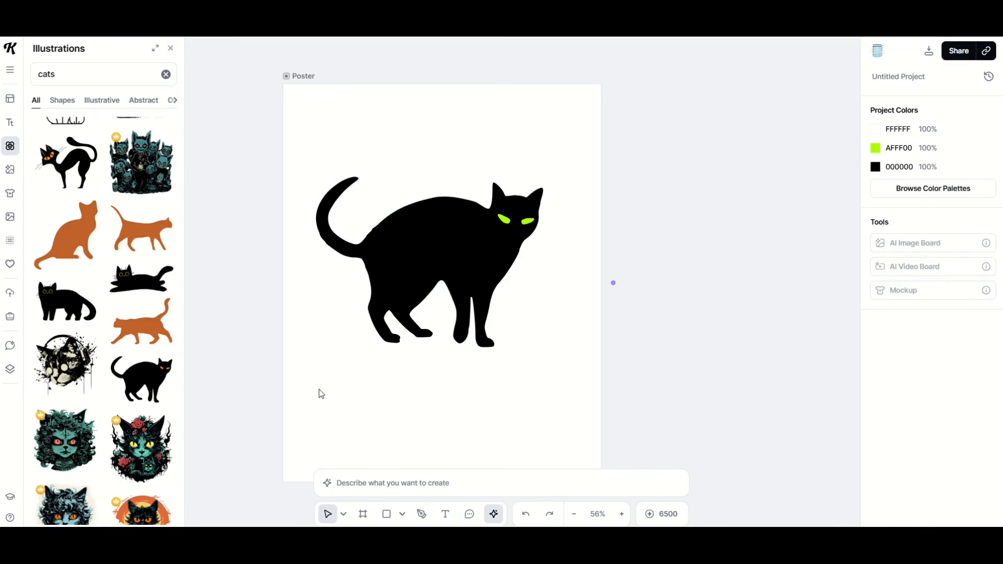
Fill the poster artboard's background with solid red, FF0000.
left_click(304, 80)
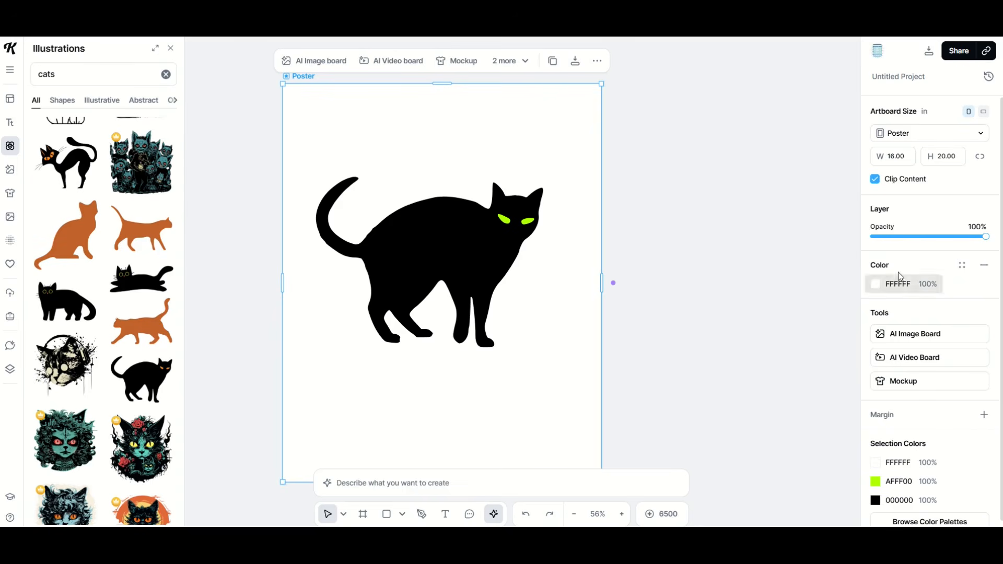
left_click(876, 289)
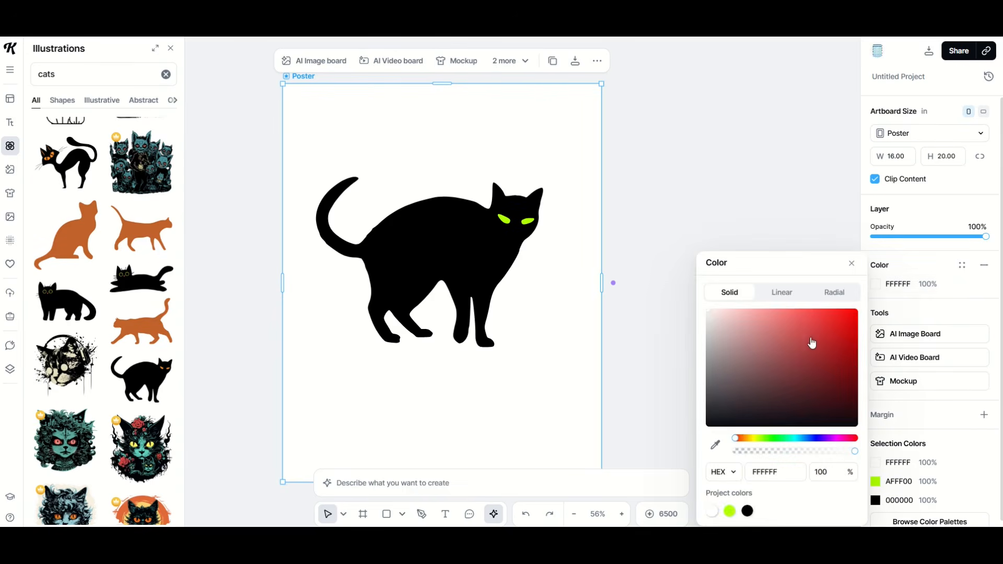
left_click(789, 371)
left_click(807, 166)
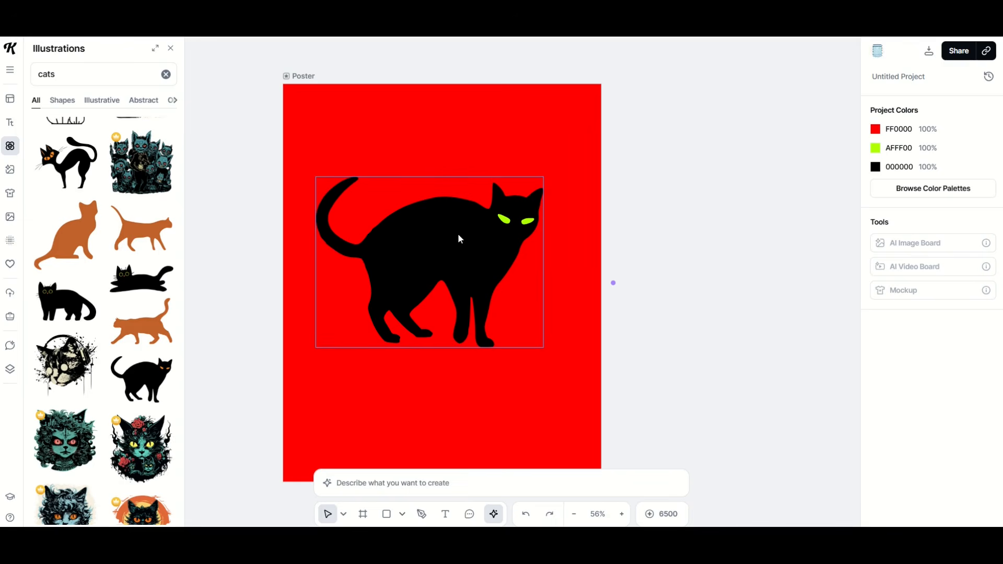
Shift the cat slightly down and to the right and add a white FFFFFF border around it.
mouse_move(427, 267)
left_mouse_down()
mouse_move(399, 277)
mouse_move(425, 266)
mouse_move(401, 261)
mouse_move(421, 263)
left_mouse_up()
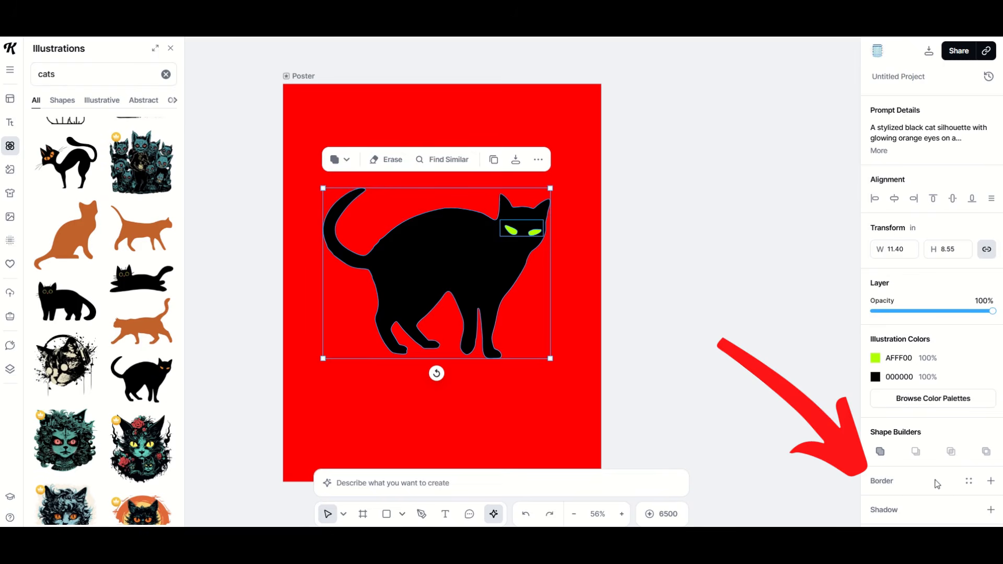
left_click(991, 480)
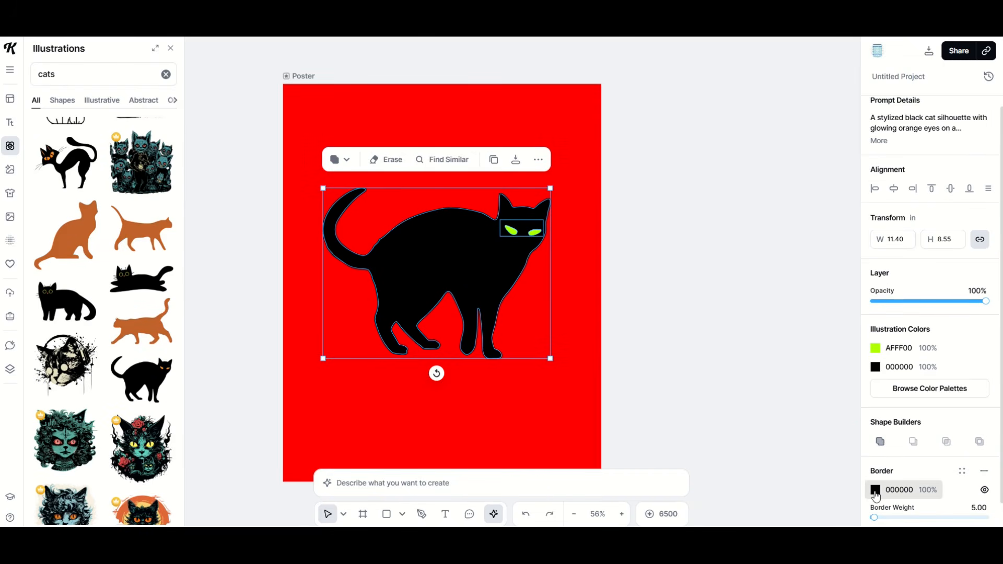
left_click(876, 496)
left_click(762, 358)
left_click_drag(763, 359, 660, 304)
left_click(646, 251)
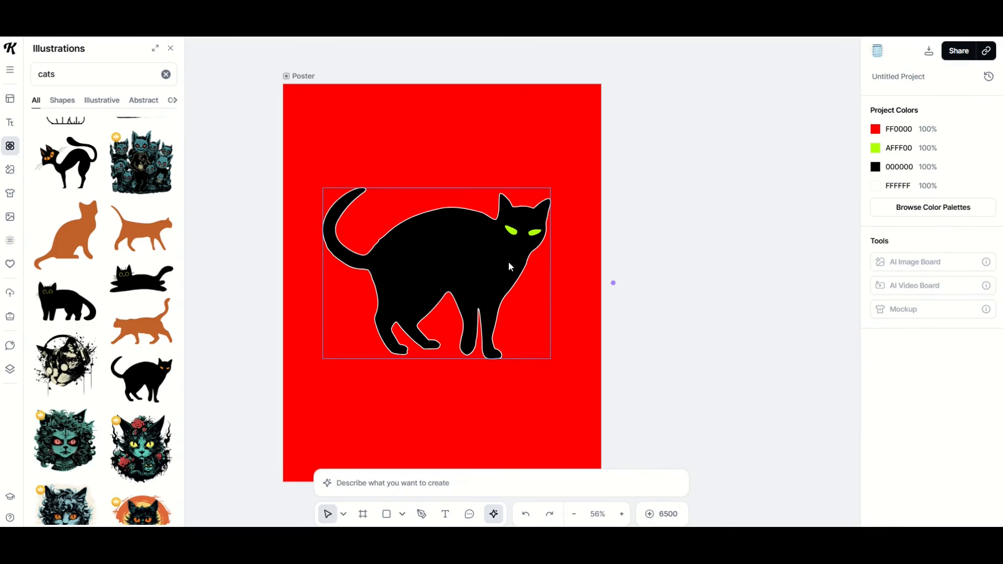
Thicken the cat's white border to a weight of about 47.40.
left_click(456, 253)
scroll(934, 486, "down", 1)
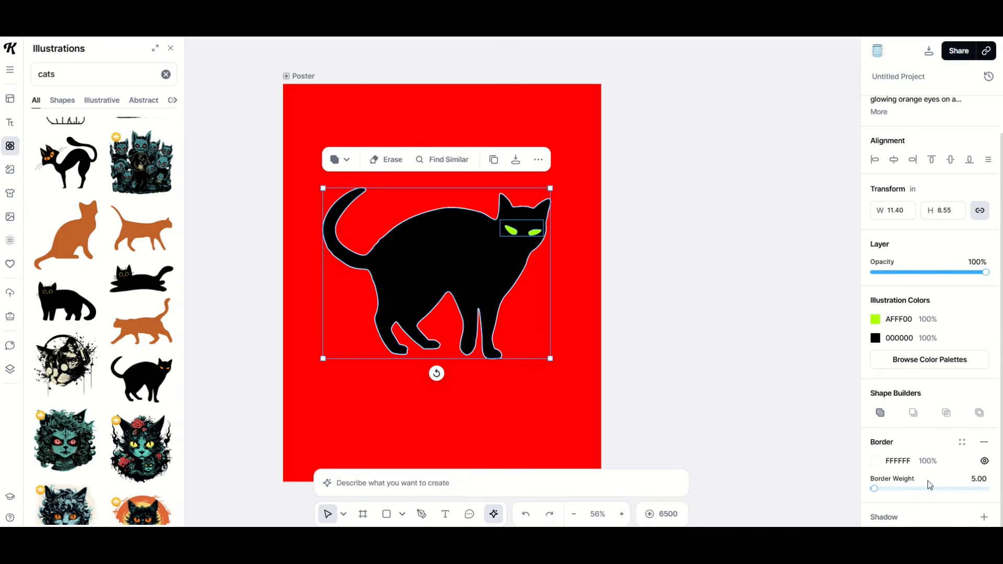
mouse_move(873, 488)
left_mouse_down()
mouse_move(888, 490)
mouse_move(876, 490)
left_mouse_up()
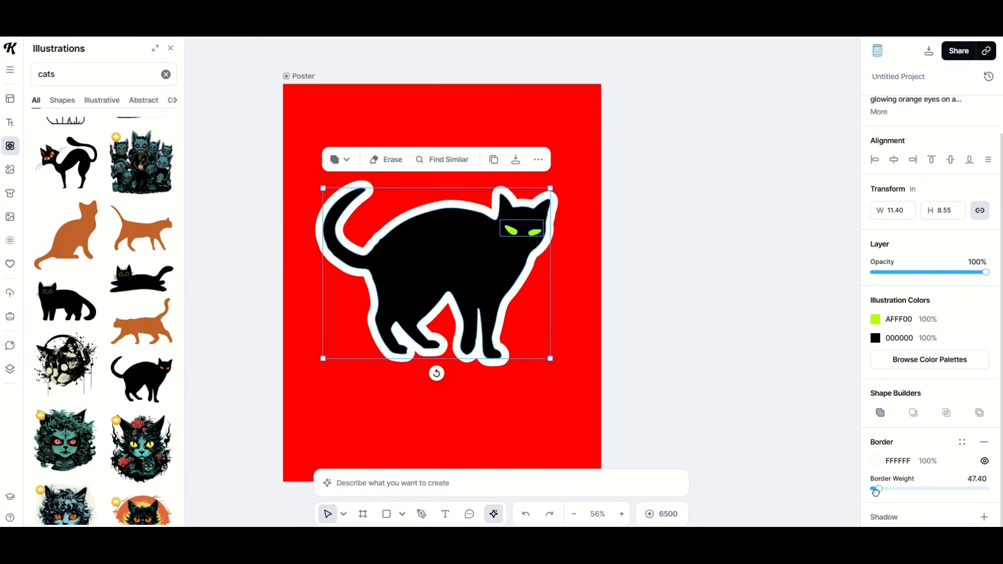
left_click(534, 427)
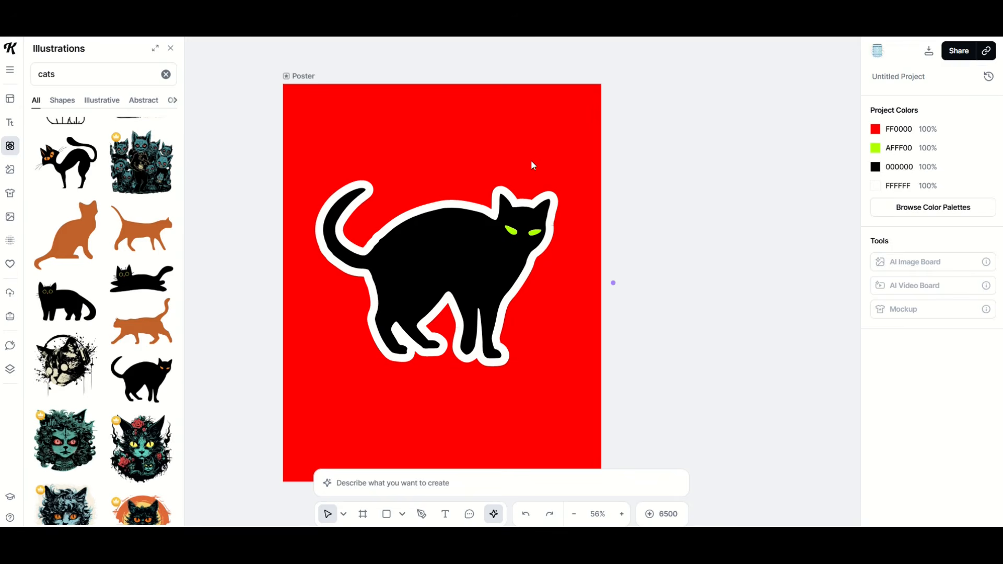
Shrink the bordered cat to about 3.45 × 2.59 in and place it near the poster's upper-left corner.
left_click(491, 261)
left_click_drag(550, 358, 392, 240)
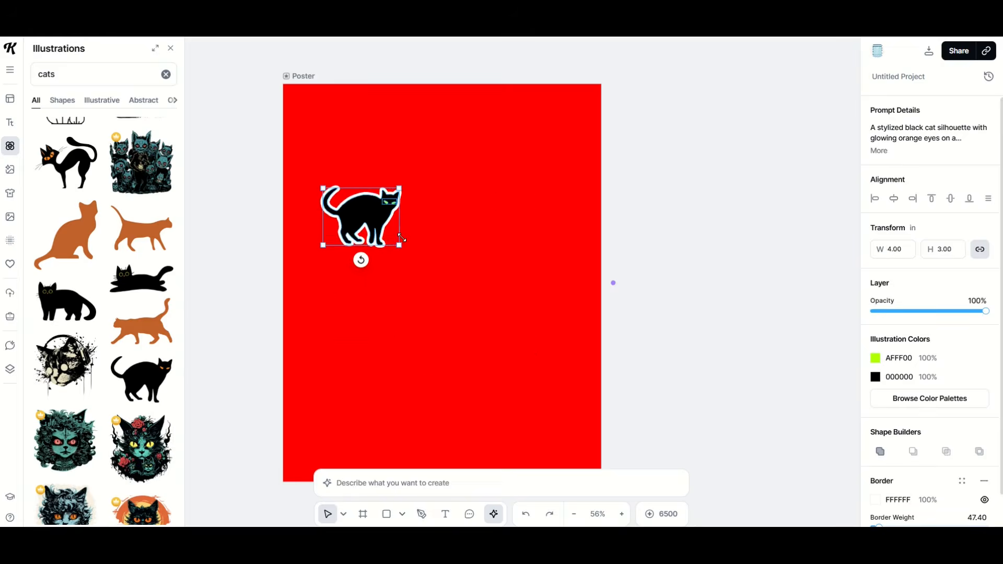
left_click_drag(357, 200, 353, 114)
left_click(378, 244)
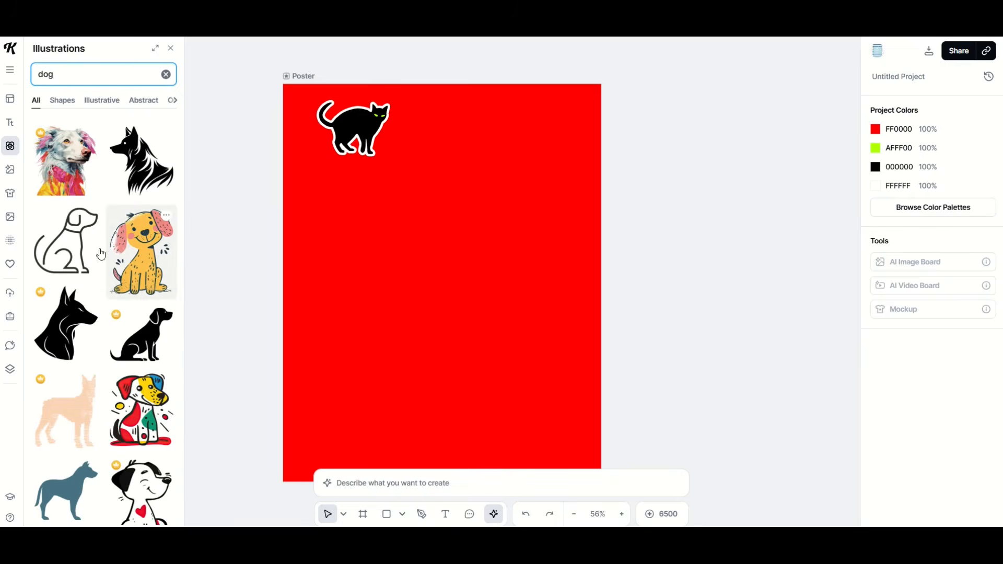
Add the colourful painted dog portrait from the "dog" illustrations below the cat, enlarged to about 11.28 × 12.24 in.
left_click(58, 158)
left_click_drag(433, 294, 398, 282)
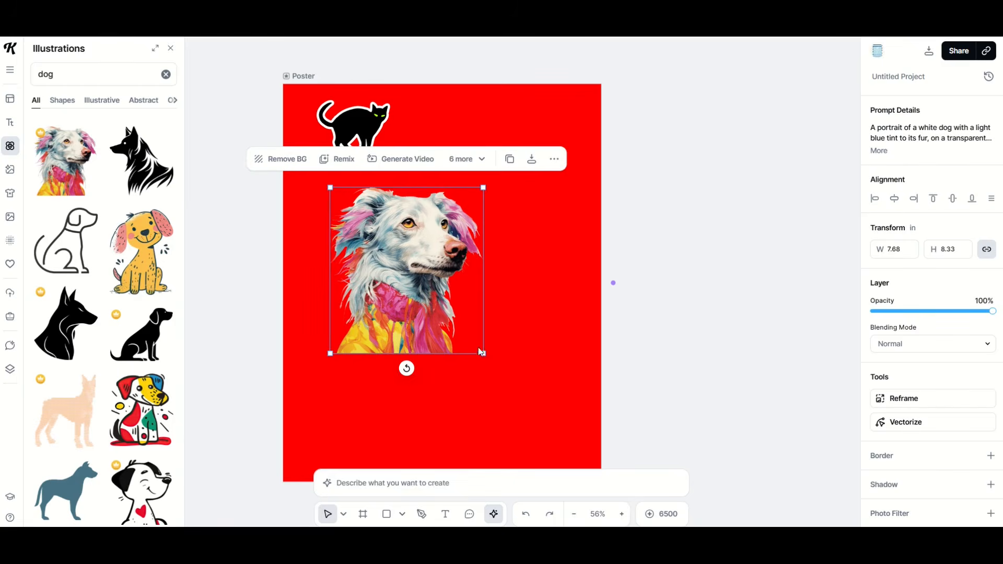
left_click_drag(483, 354, 553, 431)
left_click_drag(483, 372, 480, 364)
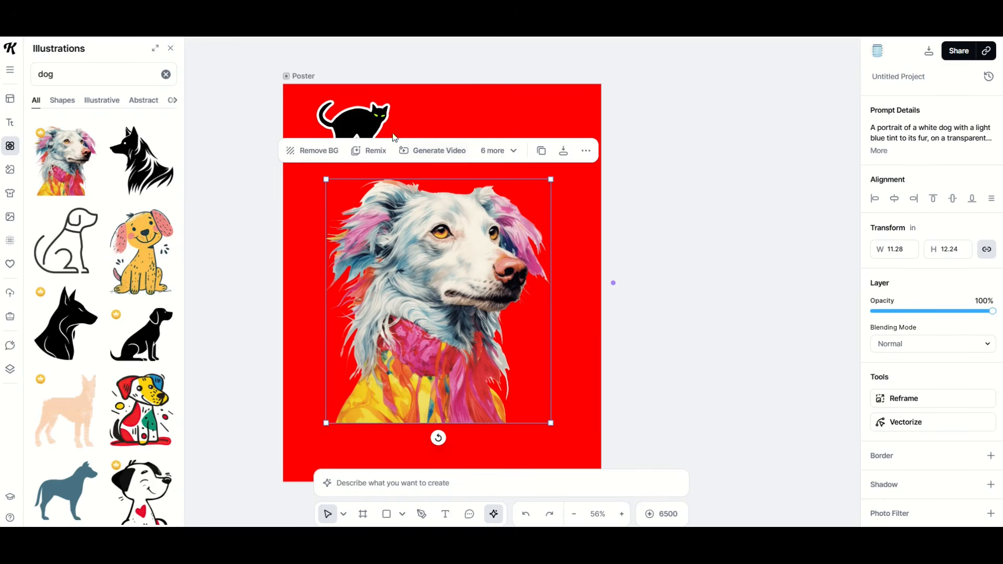
Add a border to the dog portrait and set its colour to white, FFFFFF.
left_click(364, 119)
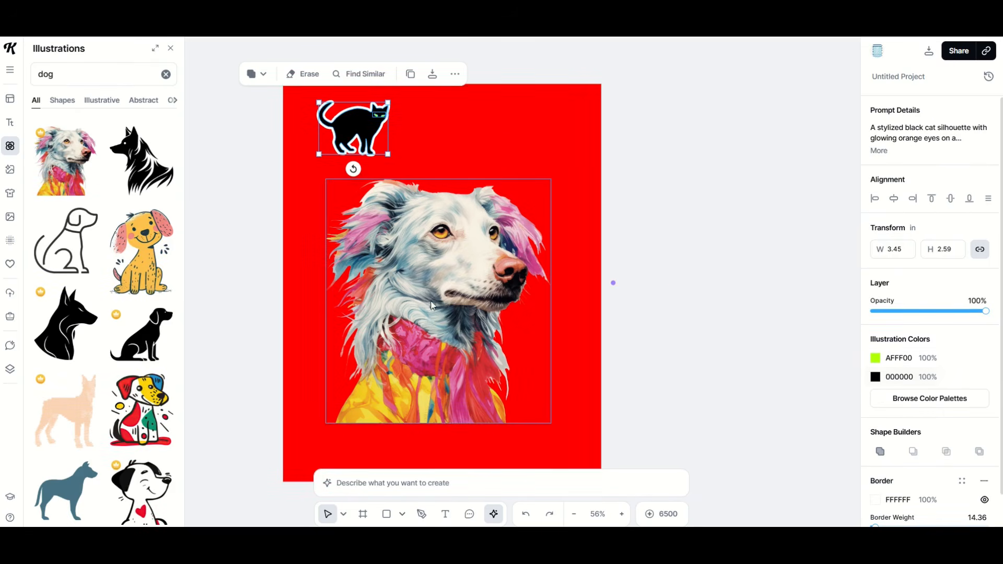
left_click(424, 284)
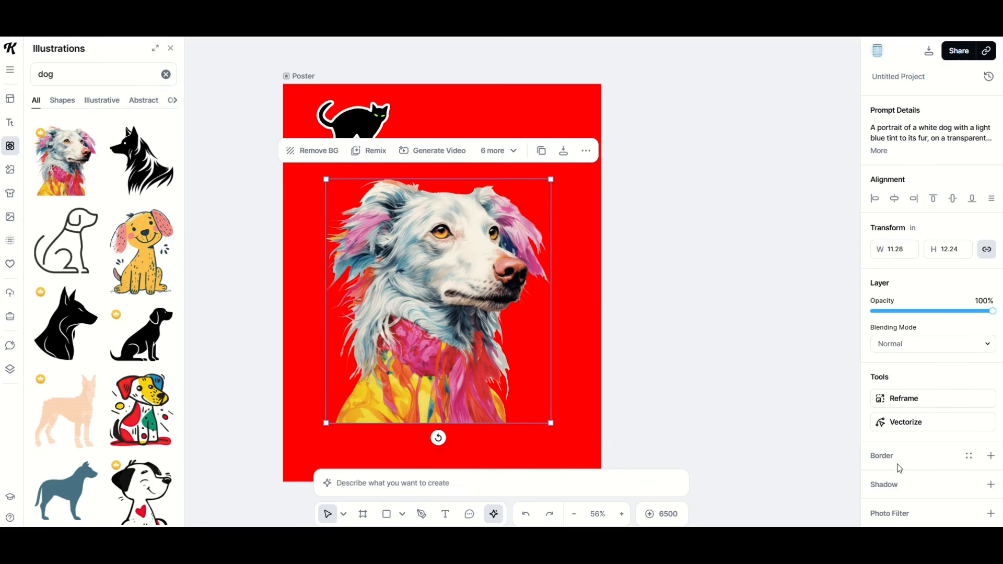
left_click(990, 456)
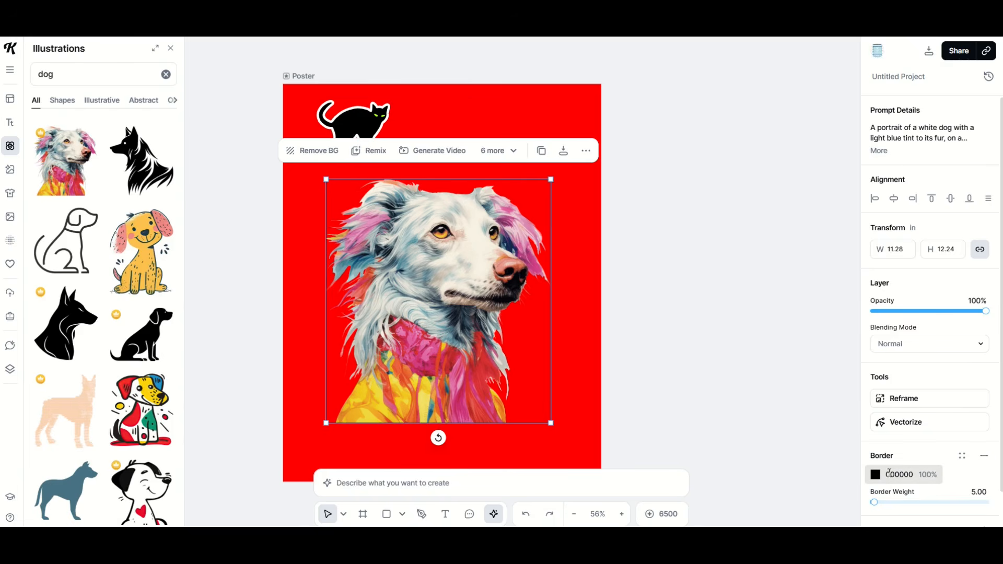
left_click(875, 474)
left_click_drag(780, 395, 706, 308)
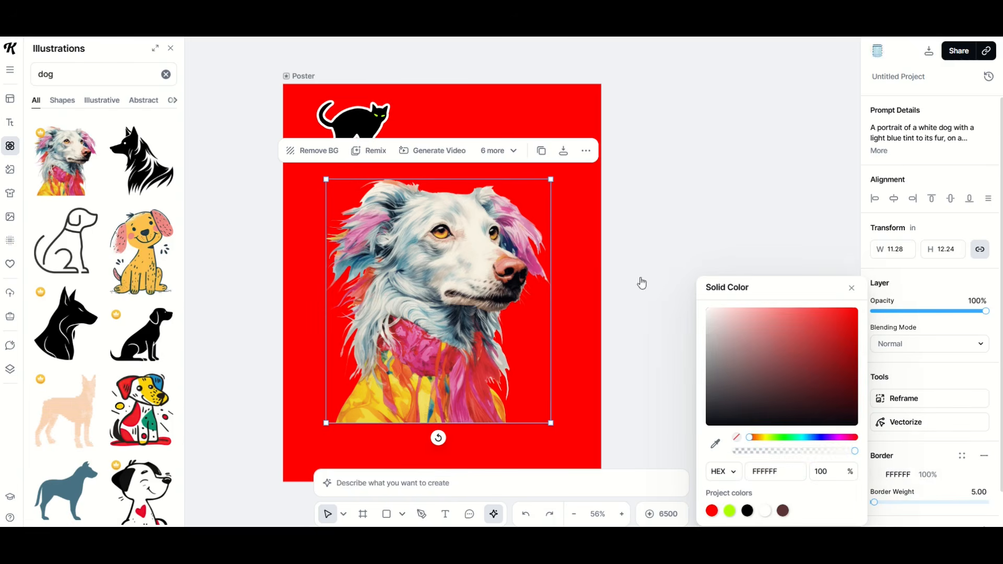
left_click(613, 283)
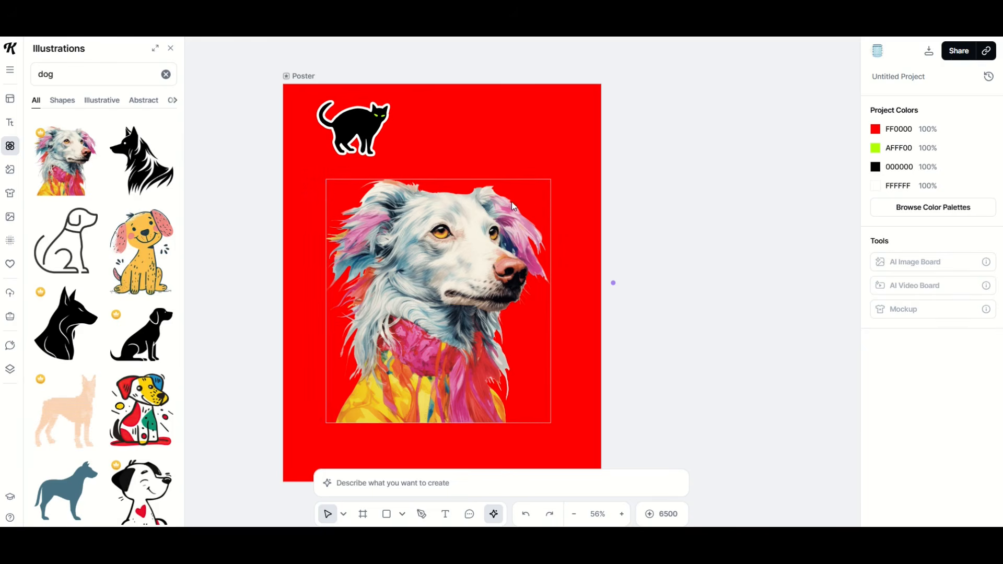
Increase the dog portrait's border weight to about 144.4.
left_click(486, 241)
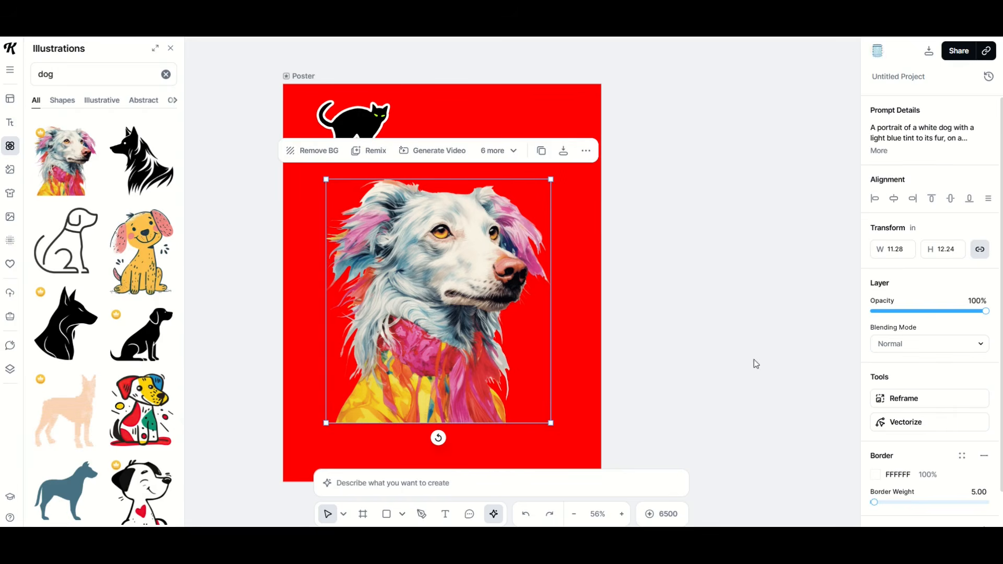
left_click_drag(873, 502, 888, 503)
left_click(735, 430)
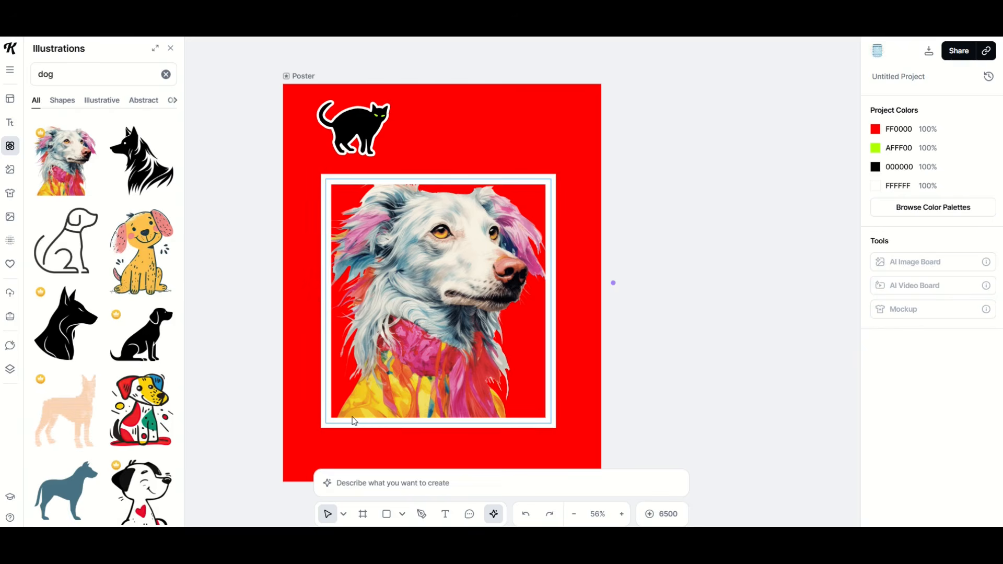
Try vectorizing the bordered dog portrait with 1 colour, and undo the vectorization.
left_click(394, 321)
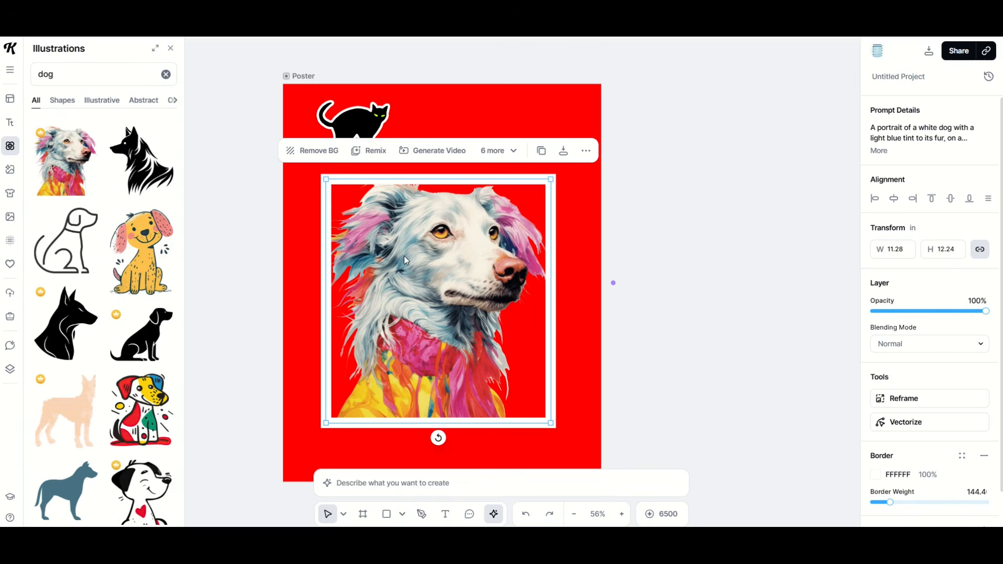
left_click_drag(412, 258, 429, 266)
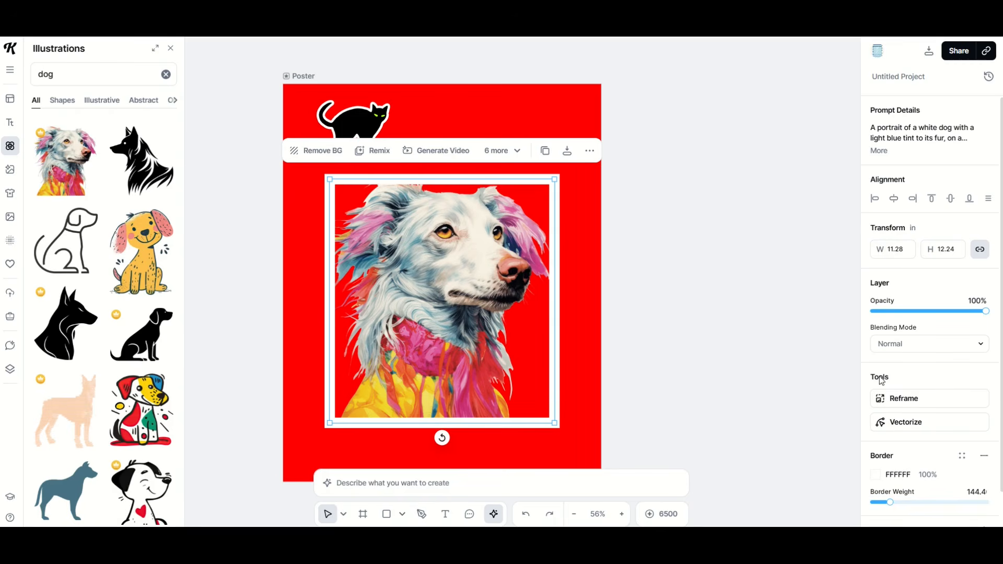
left_click(909, 432)
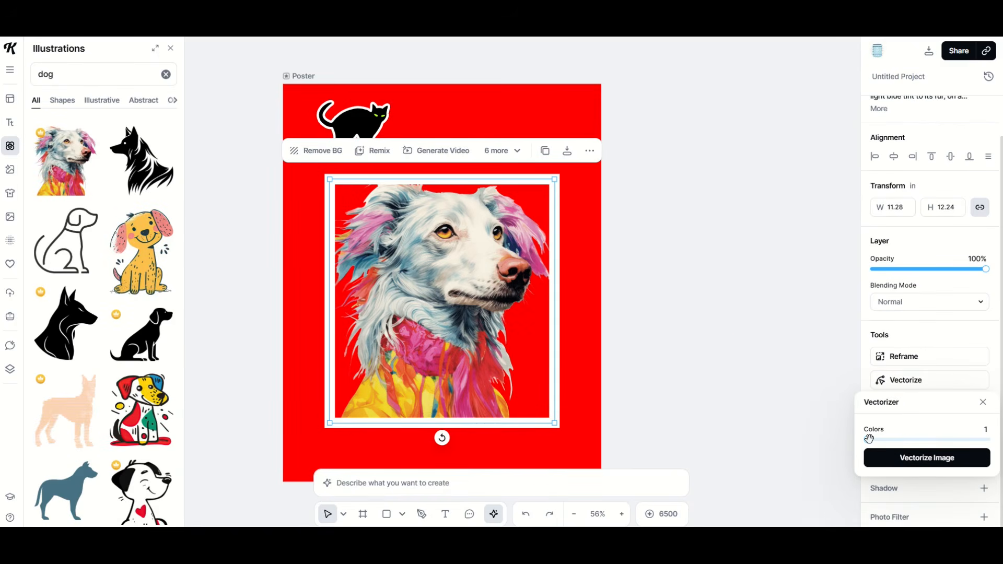
left_click(912, 458)
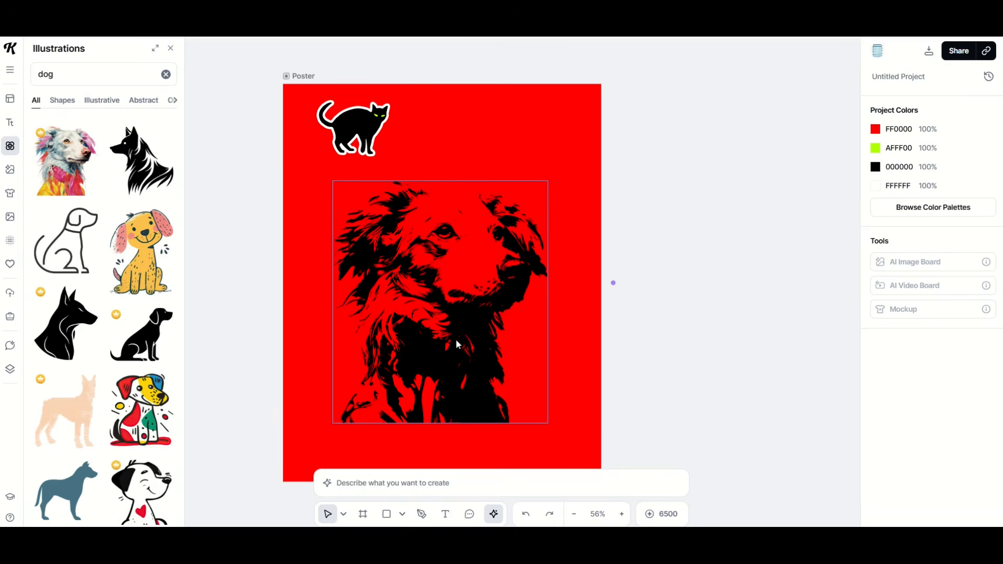
left_click(457, 324)
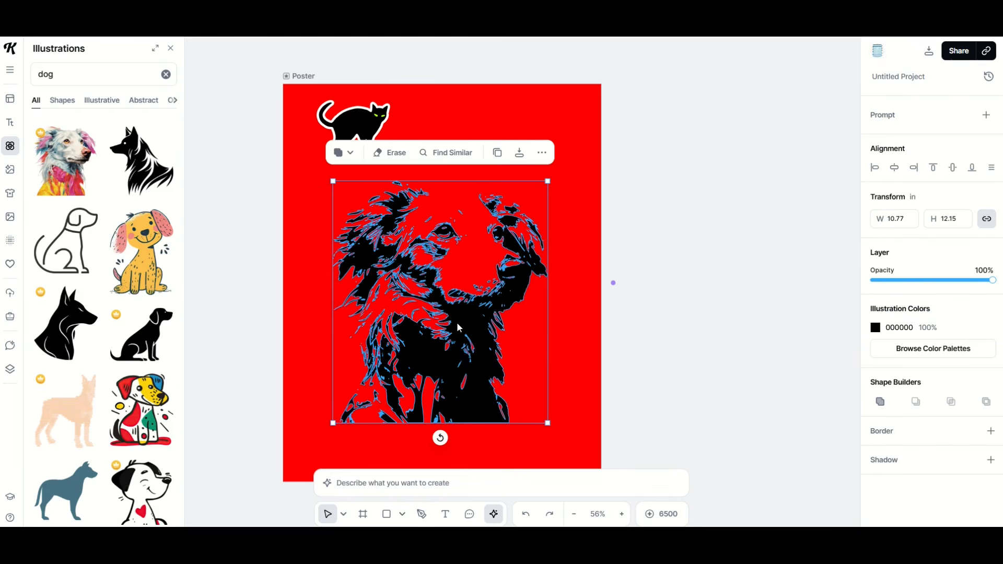
left_click(567, 340)
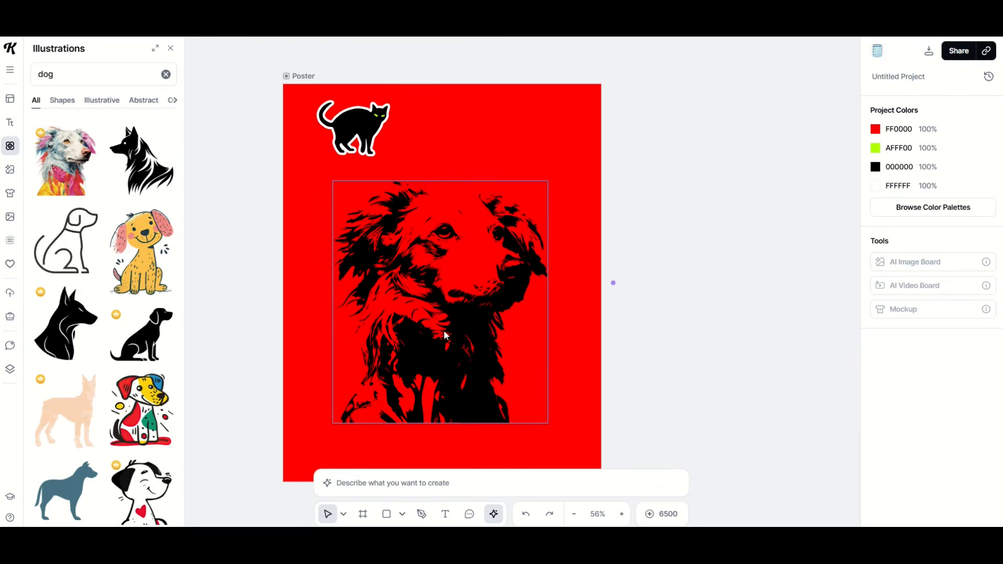
key("ctrl+z")
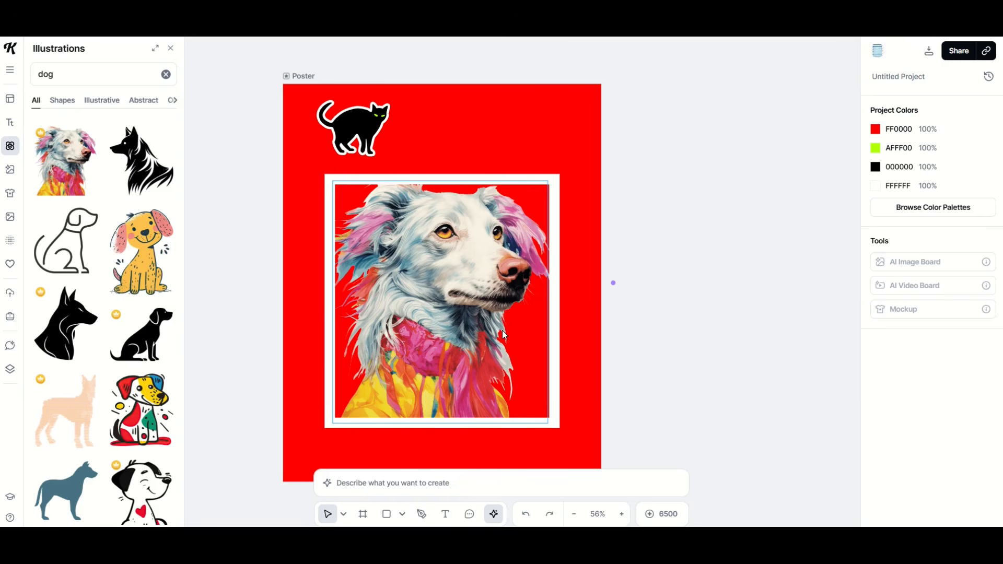
Vectorize the dog portrait with the number of colours set to 10.
left_click(474, 287)
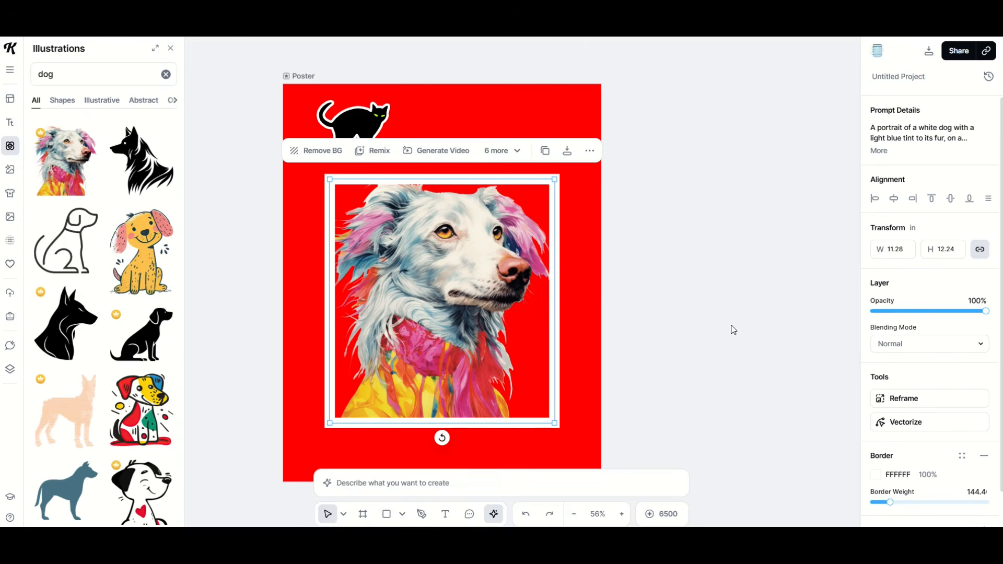
left_click(907, 421)
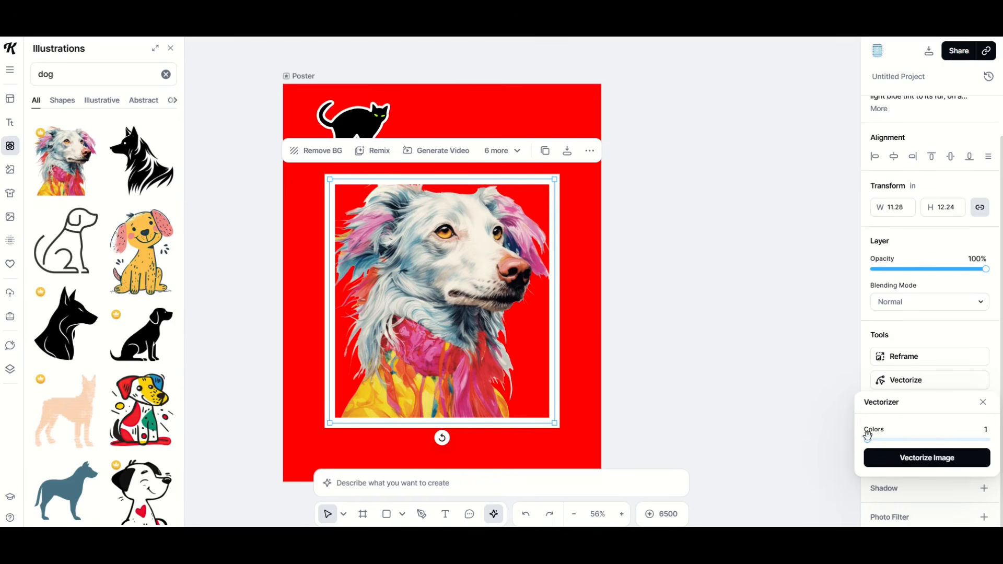
left_click_drag(868, 439, 942, 447)
left_click(927, 458)
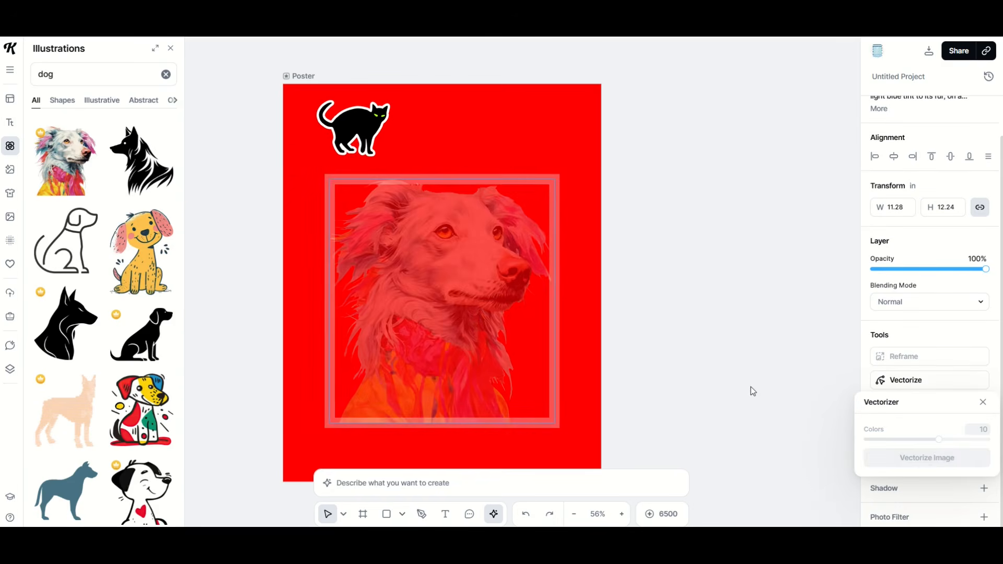
left_click(751, 386)
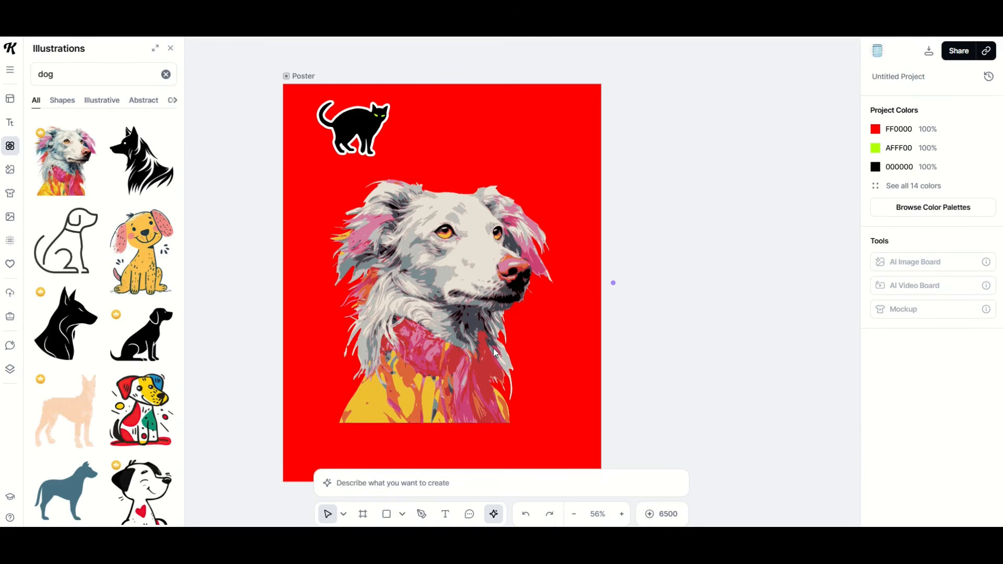
Add a white FFFFFF border to the vectorized dog and increase its border weight to 65.
left_click(481, 274)
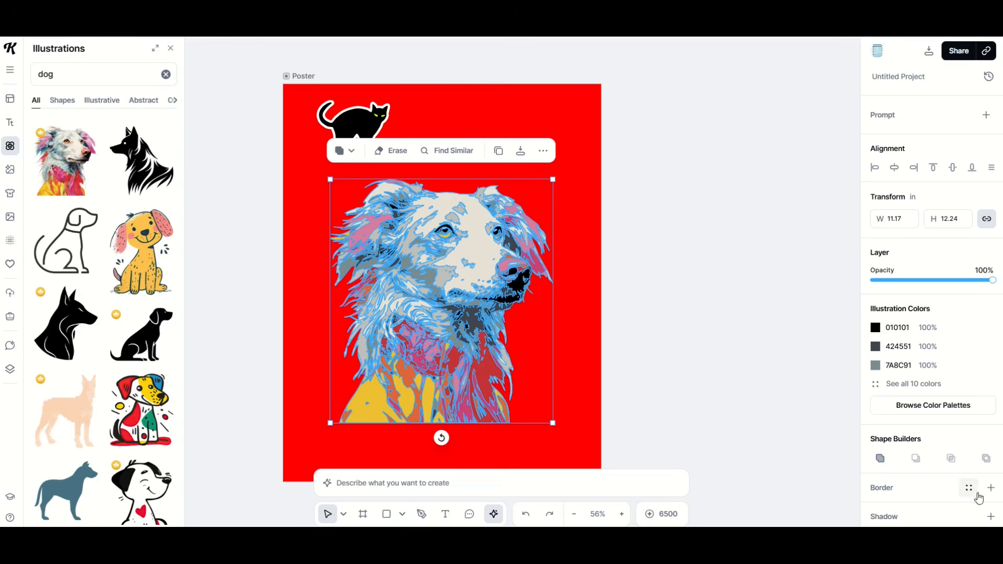
left_click(870, 463)
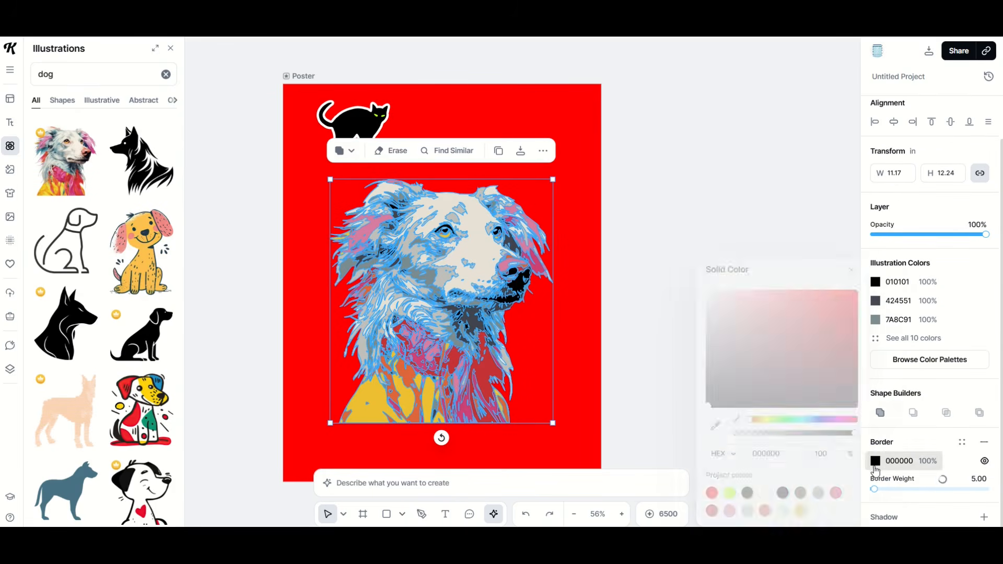
left_click(876, 490)
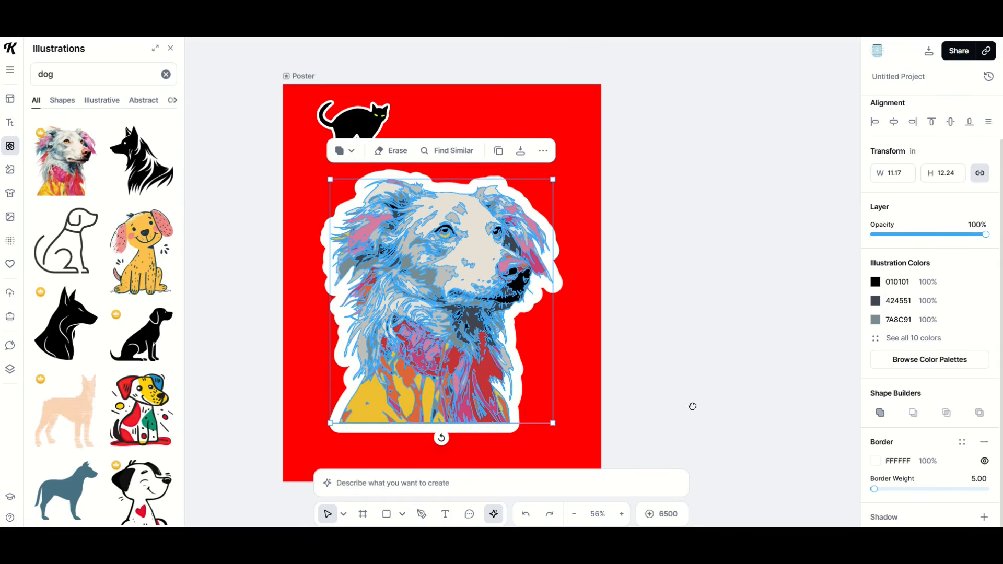
left_click(613, 282)
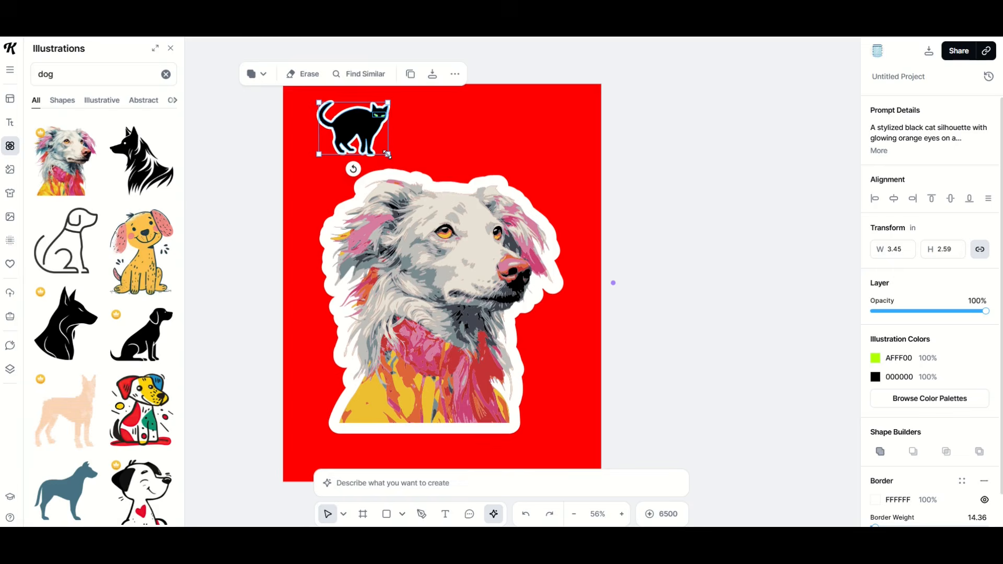
Enlarge the bordered cat in the poster's upper-left area and shift the bordered dog slightly down and to the right.
left_click_drag(393, 151, 379, 131)
left_click_drag(445, 264, 495, 294)
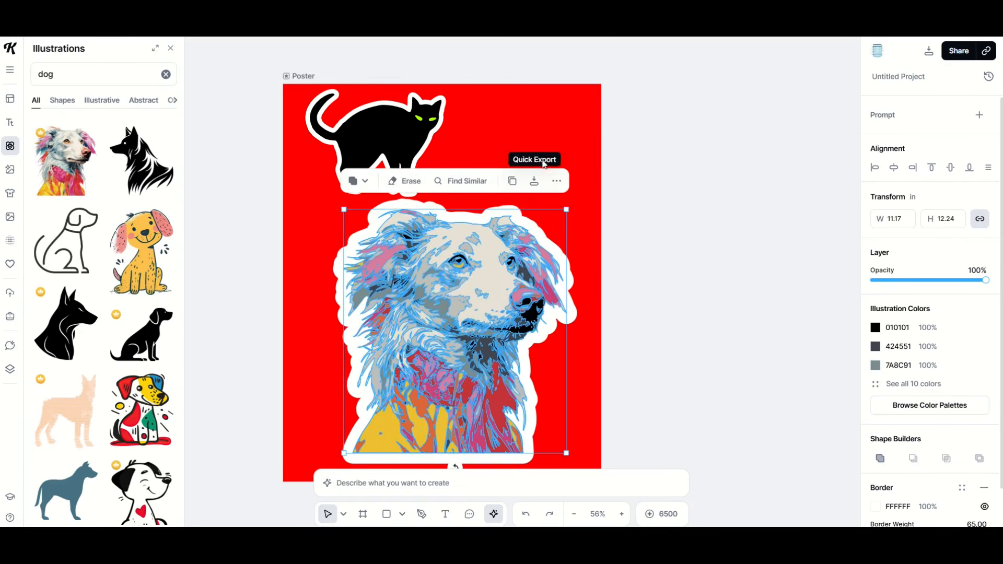
left_click(543, 148)
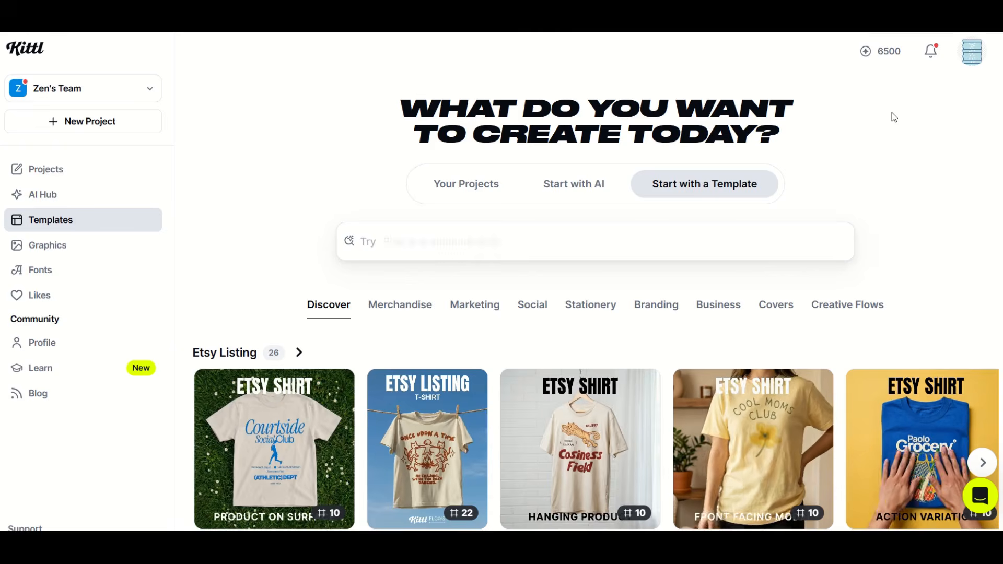
Look through the template gallery's categories, from Etsy Listing down to Cards and Facebook Posts.
scroll(892, 113, "down", 3)
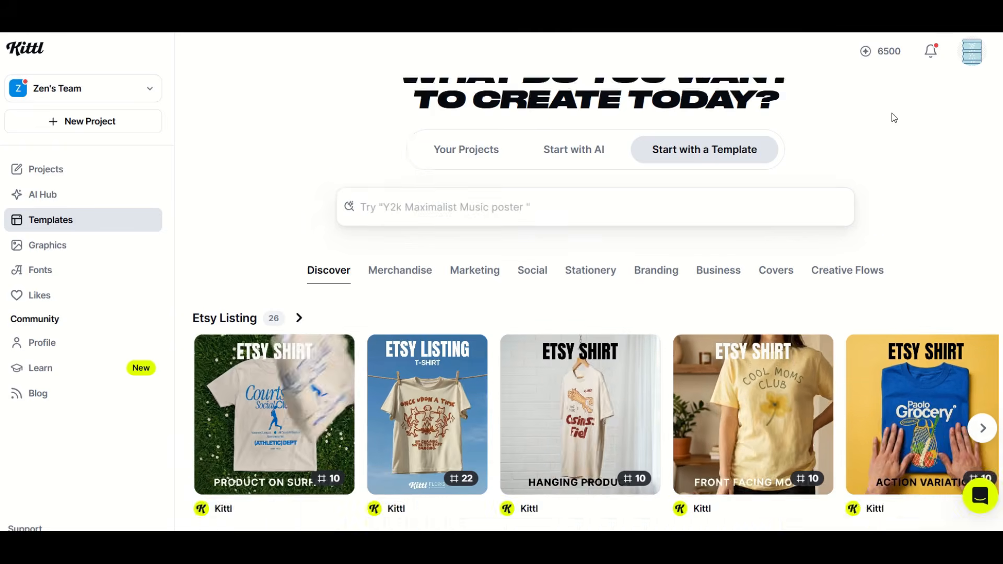
scroll(891, 113, "down", 6)
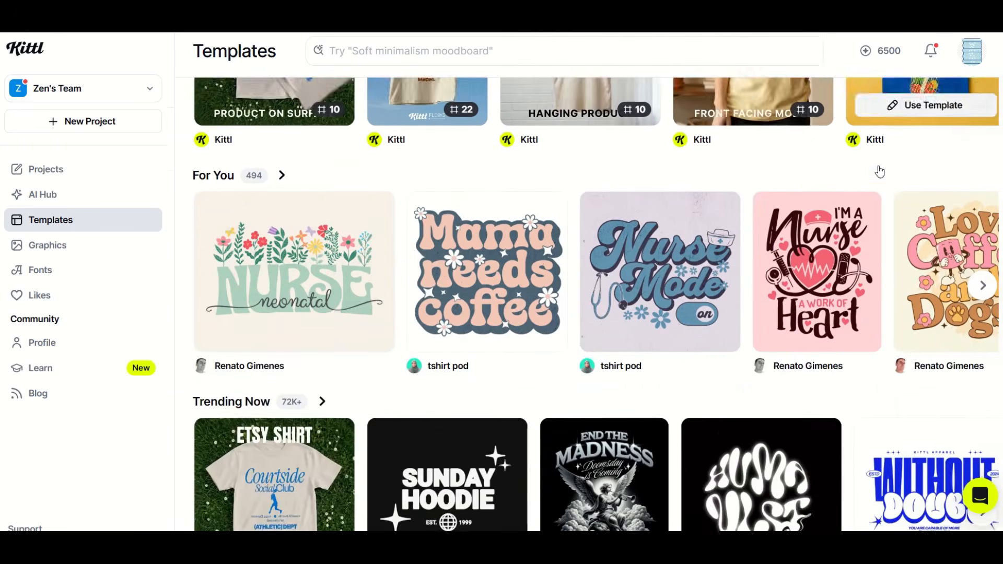
scroll(589, 228, "down", 6)
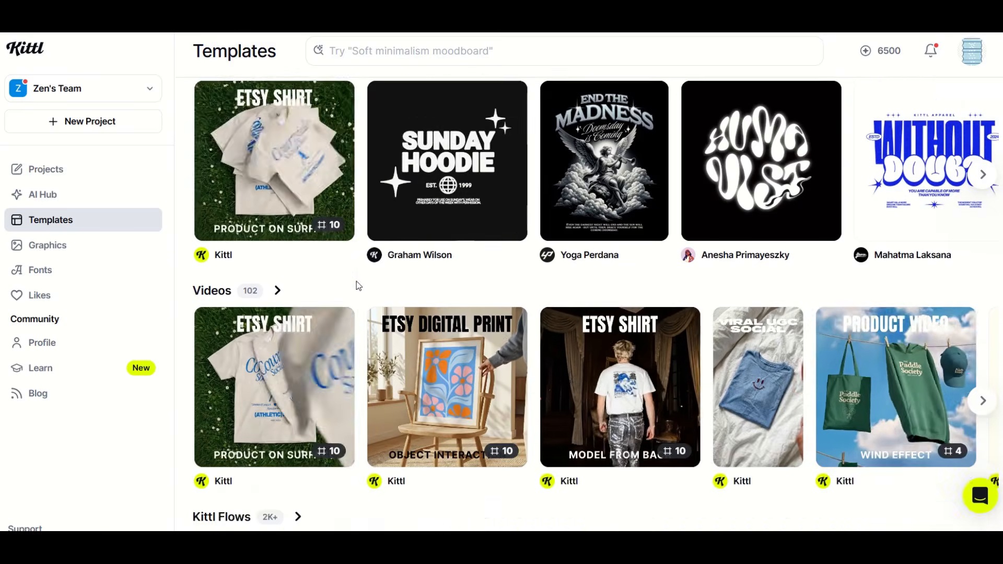
scroll(514, 246, "down", 8)
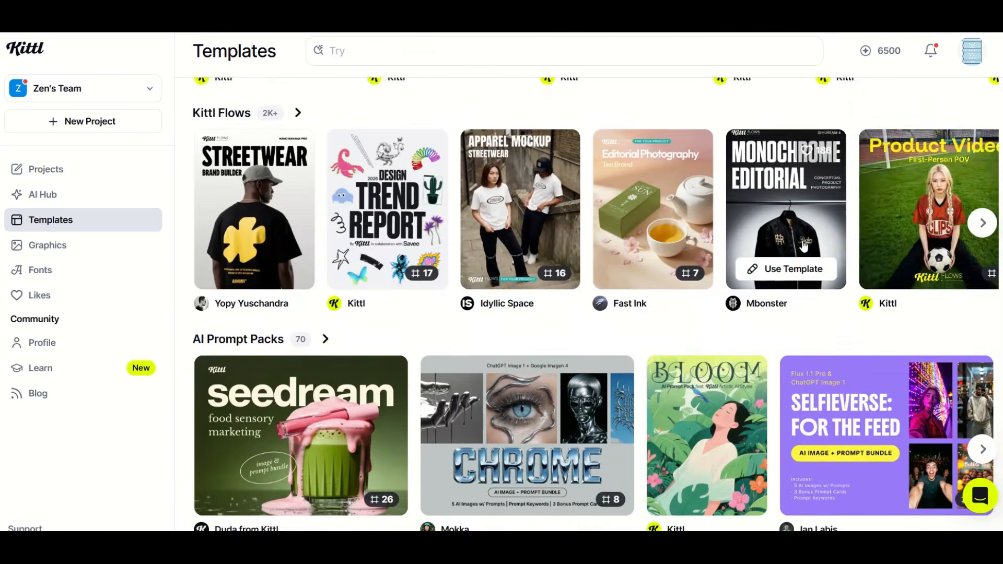
scroll(825, 255, "down", 9)
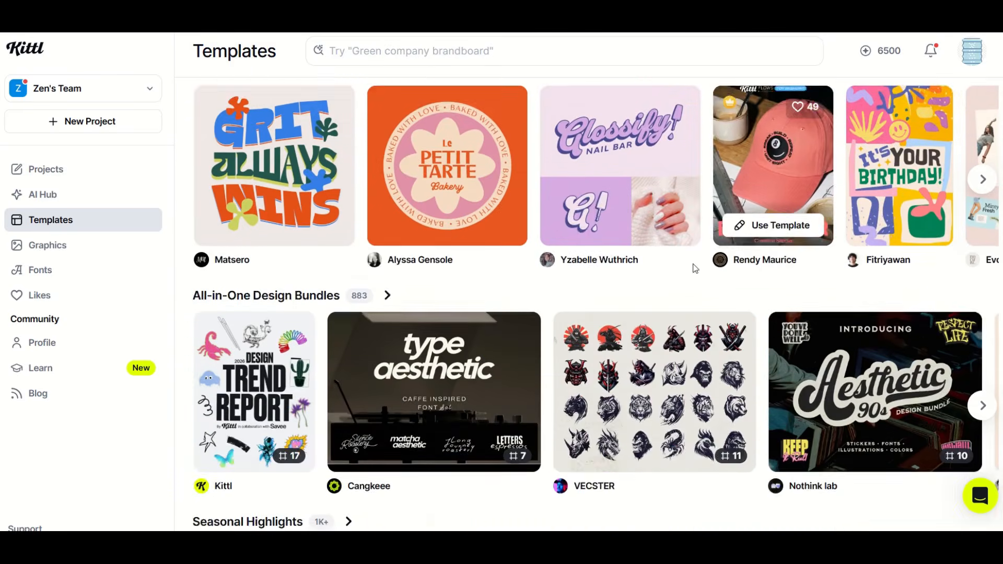
scroll(423, 289, "down", 10)
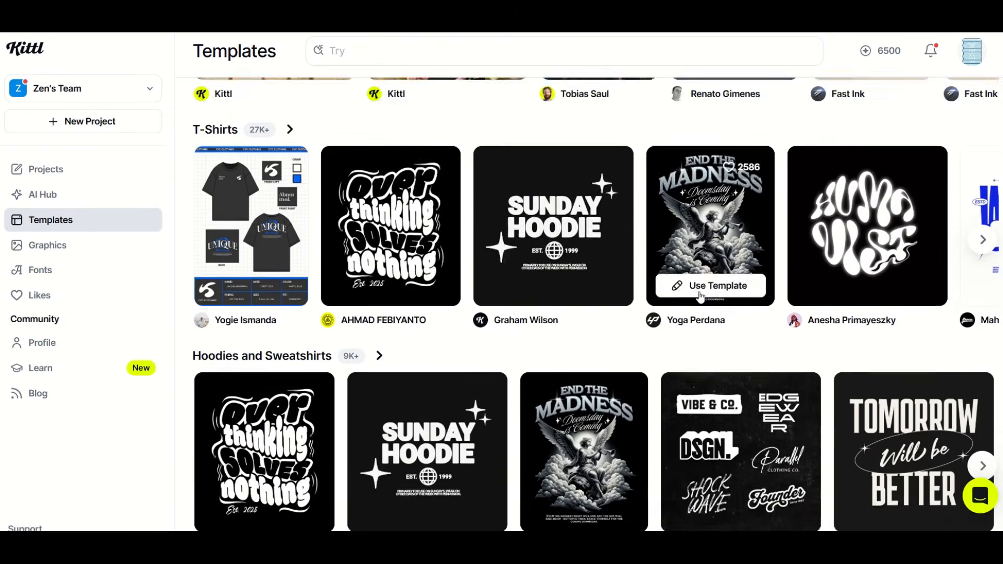
scroll(821, 283, "down", 11)
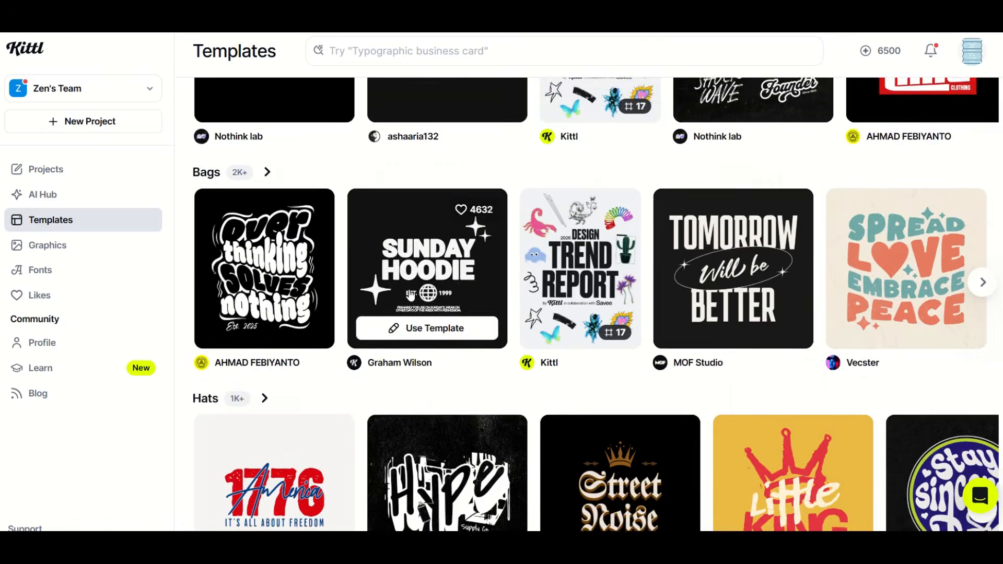
scroll(401, 295, "down", 12)
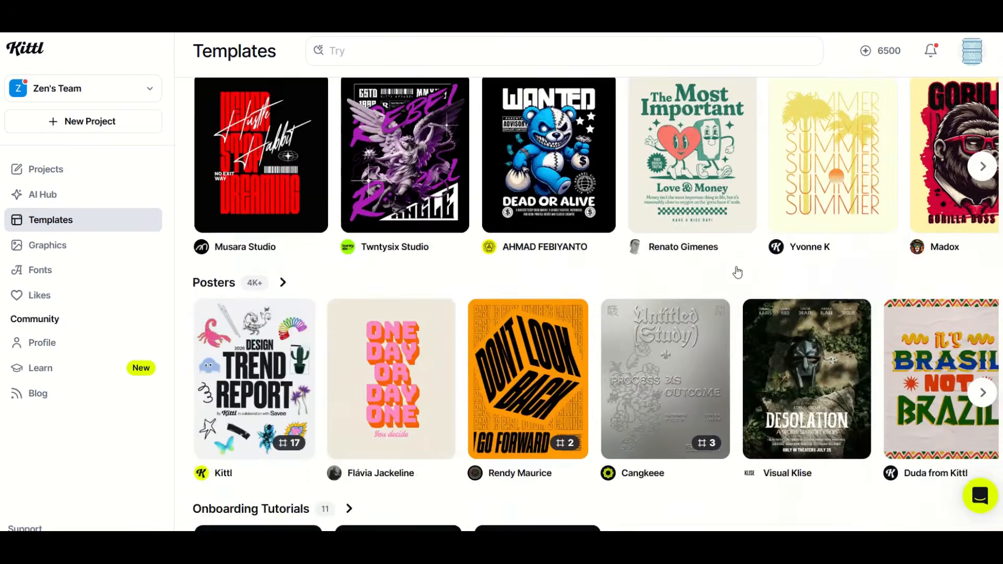
scroll(446, 285, "down", 12)
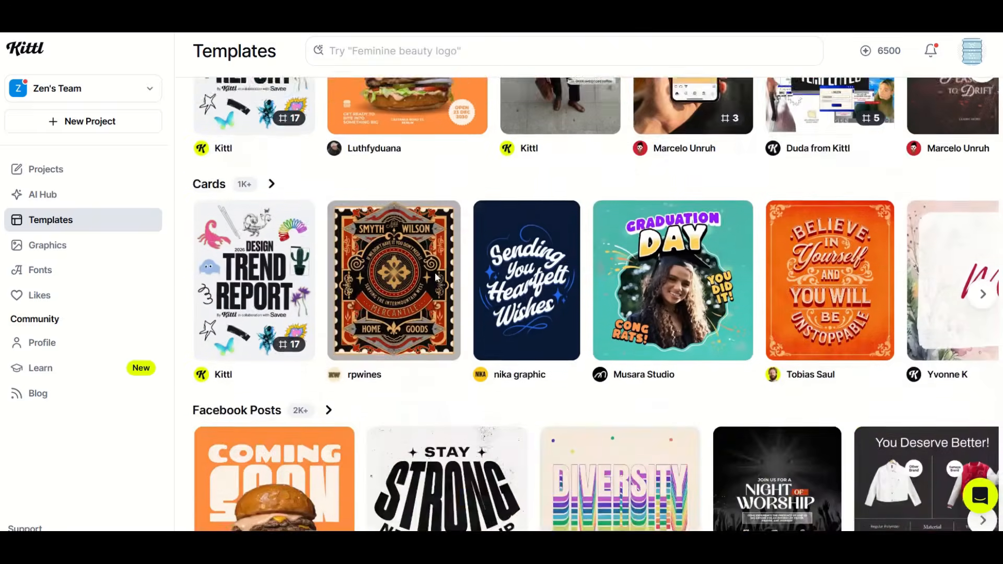